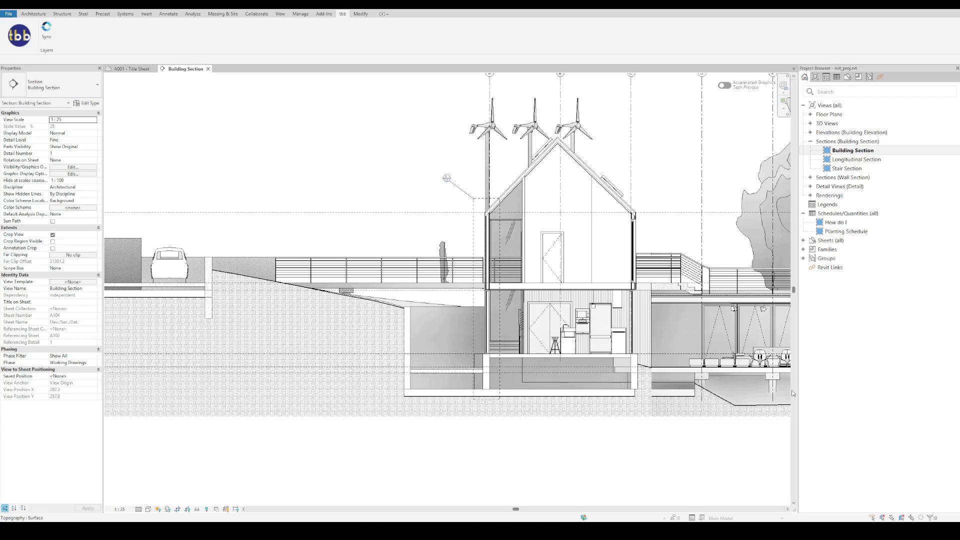
- Open the Layer Sync settings and add a " - " separator after [[Name]] in the data template
{"action": "left_click", "coordinate": [47, 30]}
{"action": "left_click_drag", "start_coordinate": [311, 186], "coordinate": [359, 111]}
{"action": "left_click", "coordinate": [336, 156]}
{"action": "type", "text": "-"}
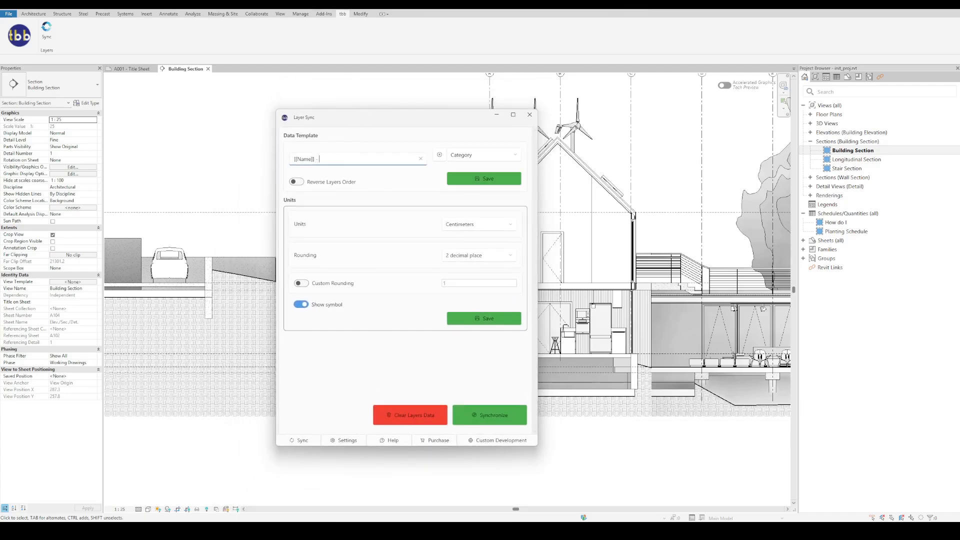
{"action": "key", "text": "ctrl+a"}
{"action": "left_click", "coordinate": [358, 164]}
- Append the Description parameter to the data template, followed by another " - " separator
{"action": "left_click", "coordinate": [475, 156]}
{"action": "left_click", "coordinate": [475, 229]}
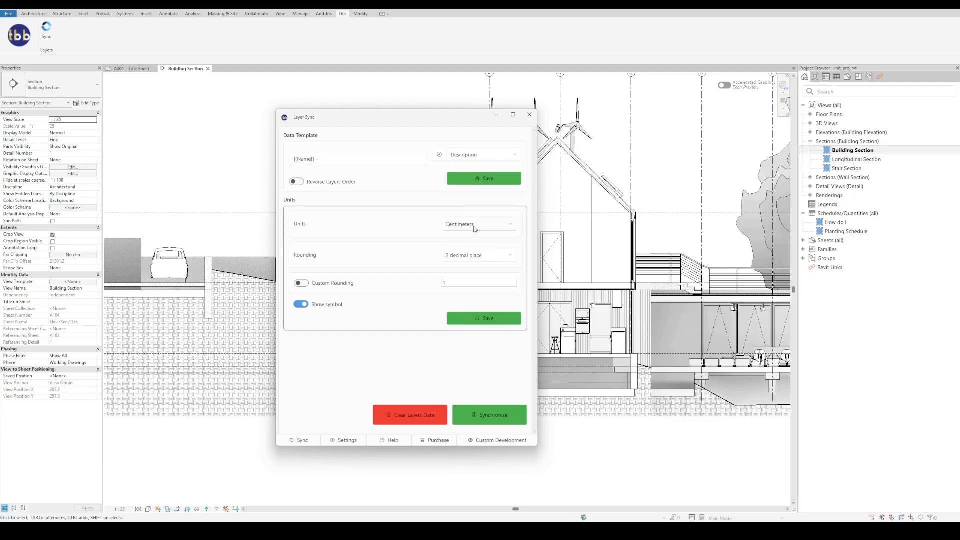
{"action": "left_click", "coordinate": [440, 155]}
{"action": "left_click", "coordinate": [411, 161]}
{"action": "type", "text": "-"}
- Append the tbb-Layer-Thickness parameter to the end of the data template
{"action": "left_click", "coordinate": [482, 155]}
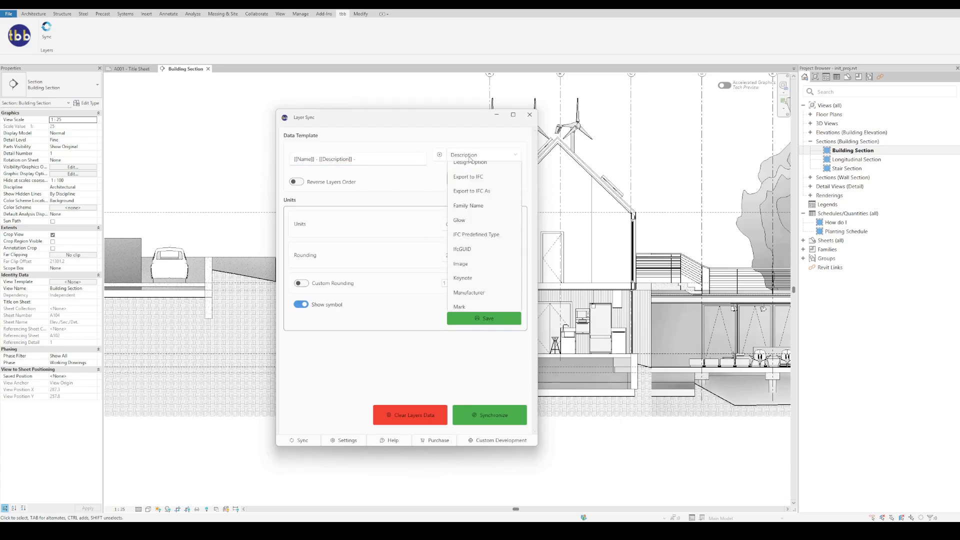
{"action": "scroll", "coordinate": [482, 250], "scroll_direction": "down", "scroll_amount": 5}
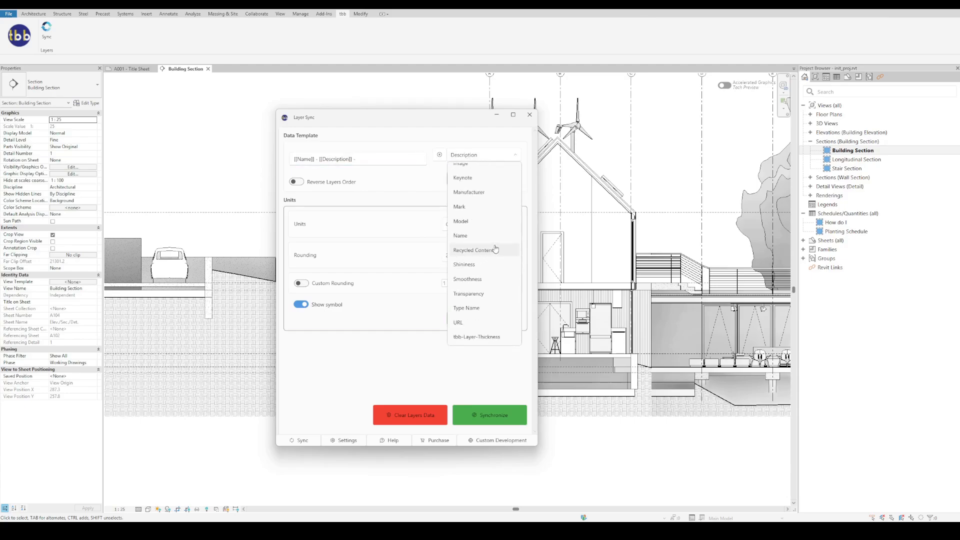
{"action": "left_click", "coordinate": [484, 337]}
{"action": "left_click", "coordinate": [441, 154]}
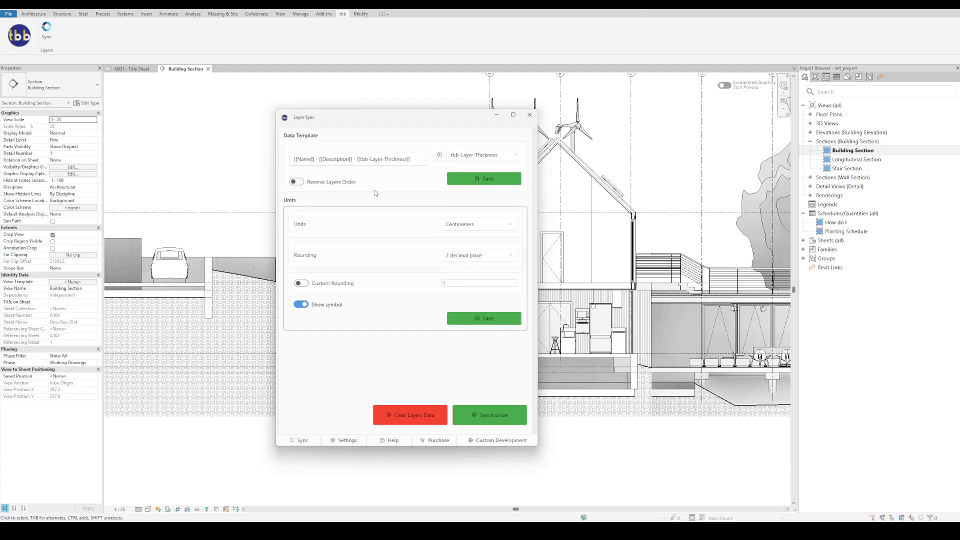
- Set the layer units to Millimeters with 0 decimal places, and save both the template and unit settings
{"action": "left_click", "coordinate": [476, 227]}
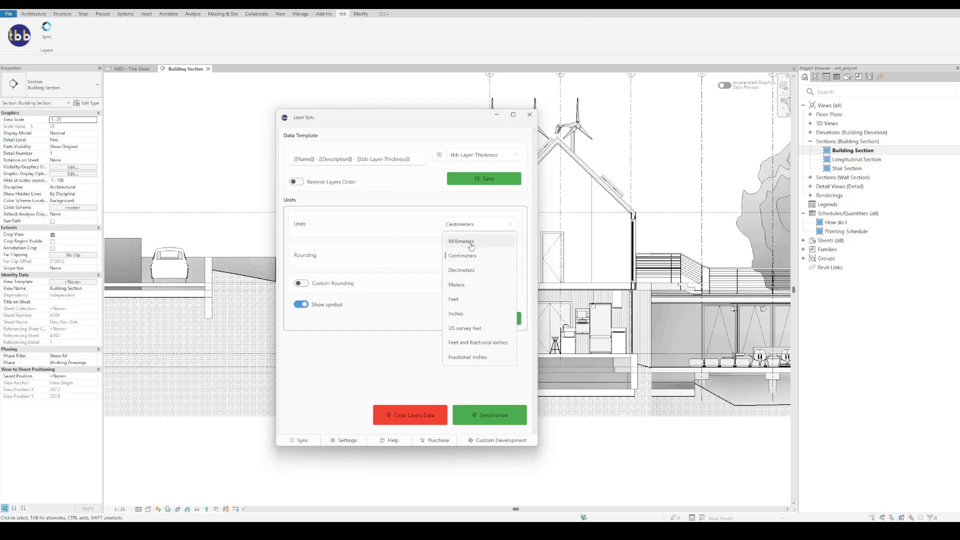
{"action": "left_click", "coordinate": [471, 243]}
{"action": "left_click", "coordinate": [476, 260]}
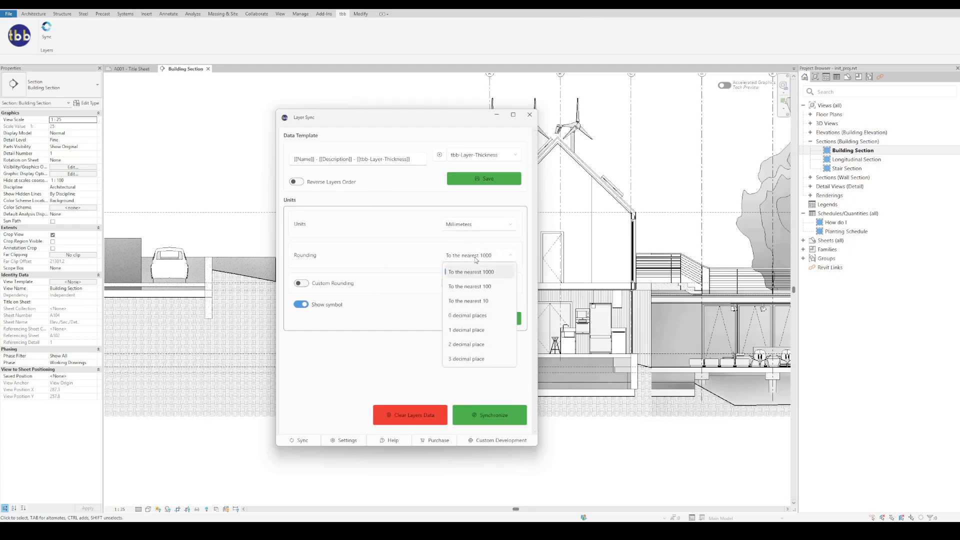
{"action": "left_click", "coordinate": [465, 315]}
{"action": "left_click", "coordinate": [492, 181]}
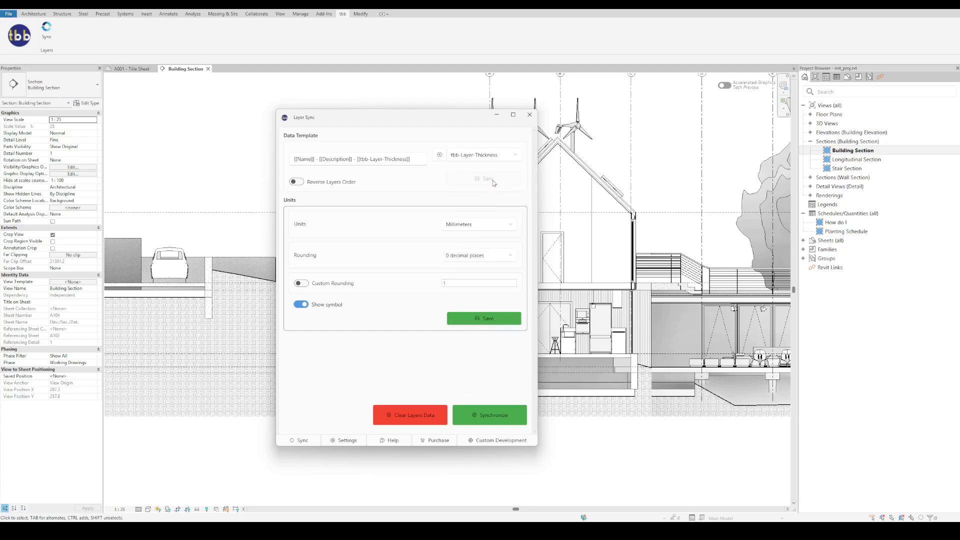
{"action": "left_click", "coordinate": [476, 319]}
{"action": "left_click", "coordinate": [529, 115]}
- Examine the tbb-Layers parameter in the type properties of the pitched roof
{"action": "scroll", "coordinate": [532, 195], "scroll_direction": "up", "scroll_amount": 5}
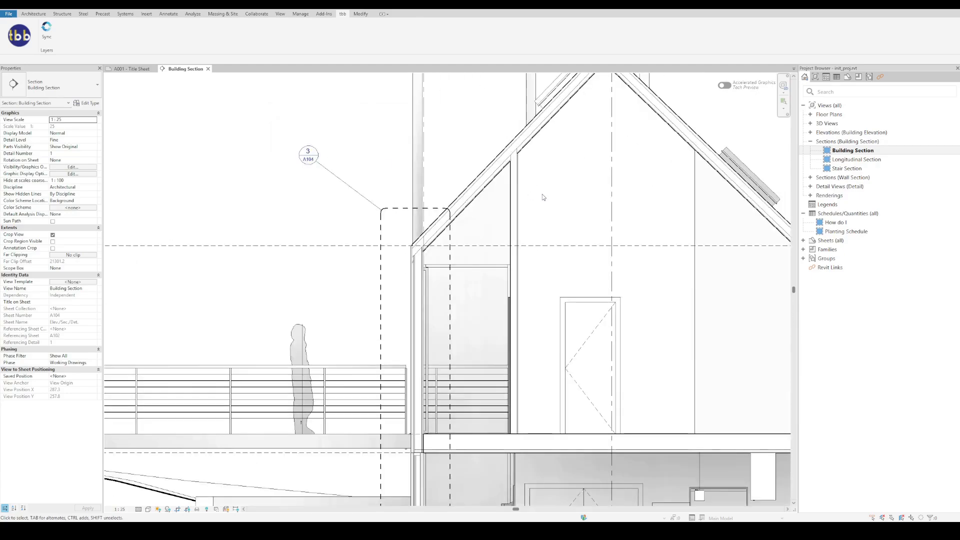
{"action": "left_click", "coordinate": [451, 189]}
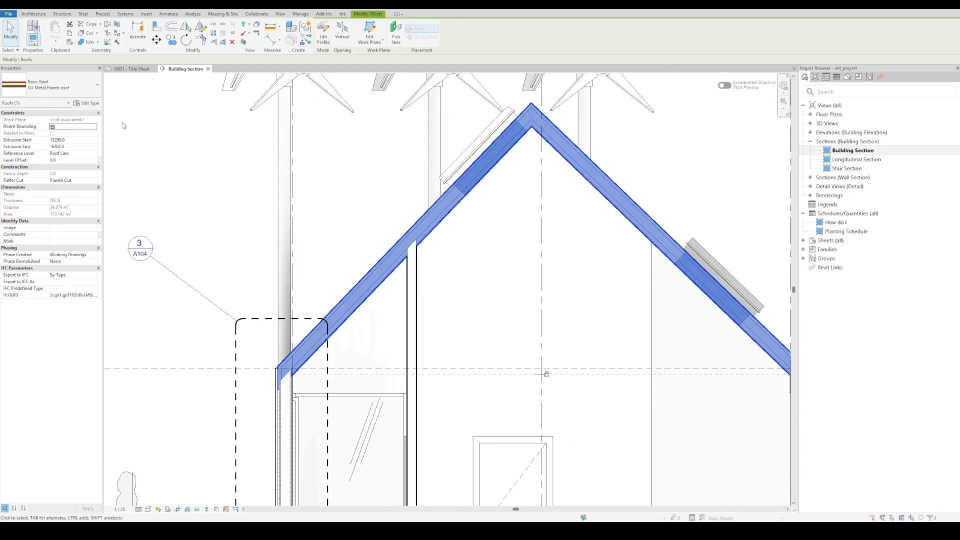
{"action": "left_click", "coordinate": [87, 103]}
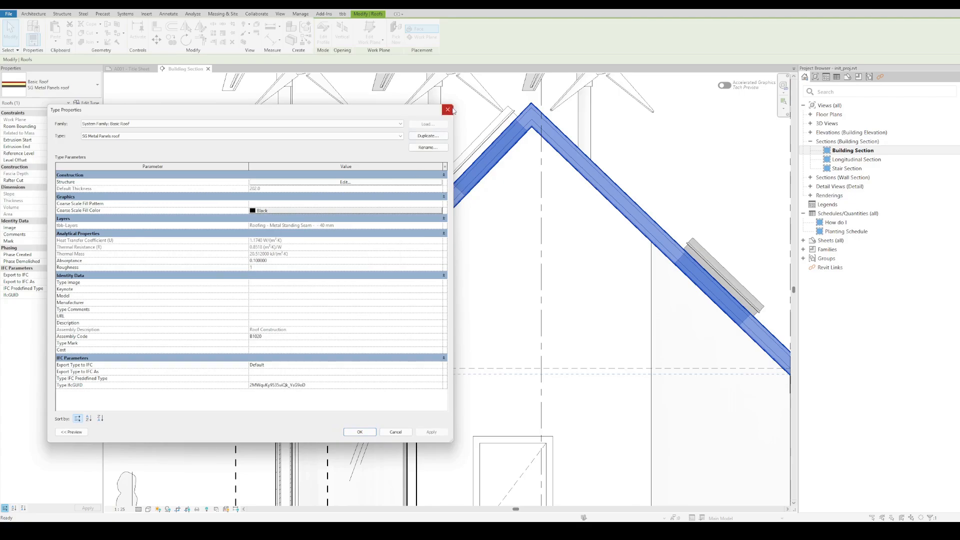
{"action": "left_click", "coordinate": [447, 109]}
{"action": "scroll", "coordinate": [513, 269], "scroll_direction": "down", "scroll_amount": 1}
{"action": "middle_click_drag", "start_coordinate": [514, 270], "coordinate": [403, 214]}
{"action": "left_click", "coordinate": [469, 242]}
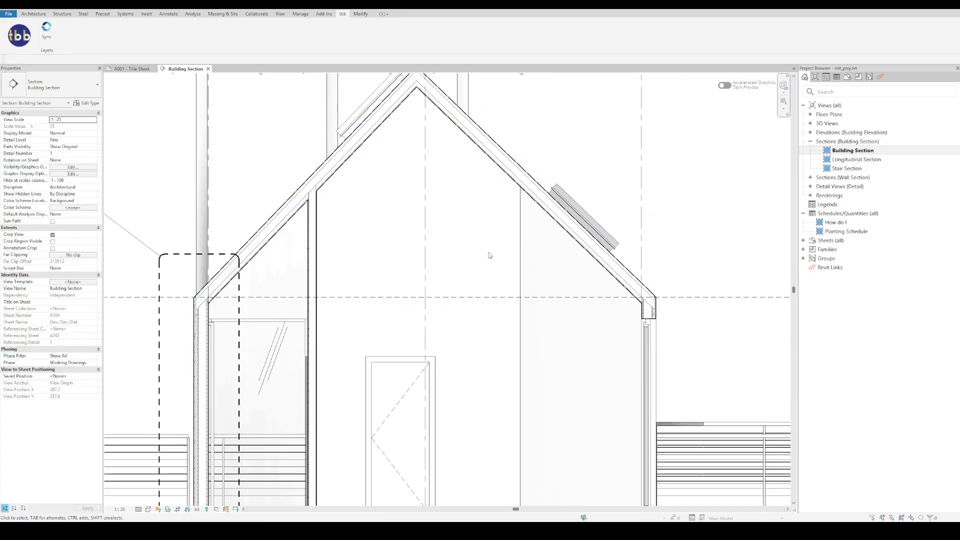
- Create a new multi-category schedule named "Layers Schedule"
{"action": "right_click", "coordinate": [836, 216]}
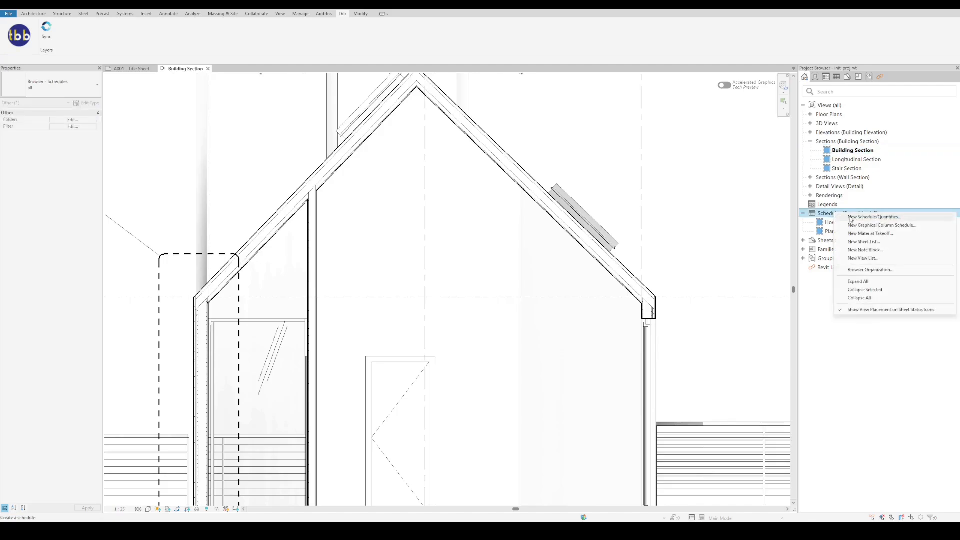
{"action": "left_click", "coordinate": [851, 218]}
{"action": "left_click_drag", "start_coordinate": [480, 194], "coordinate": [449, 180]}
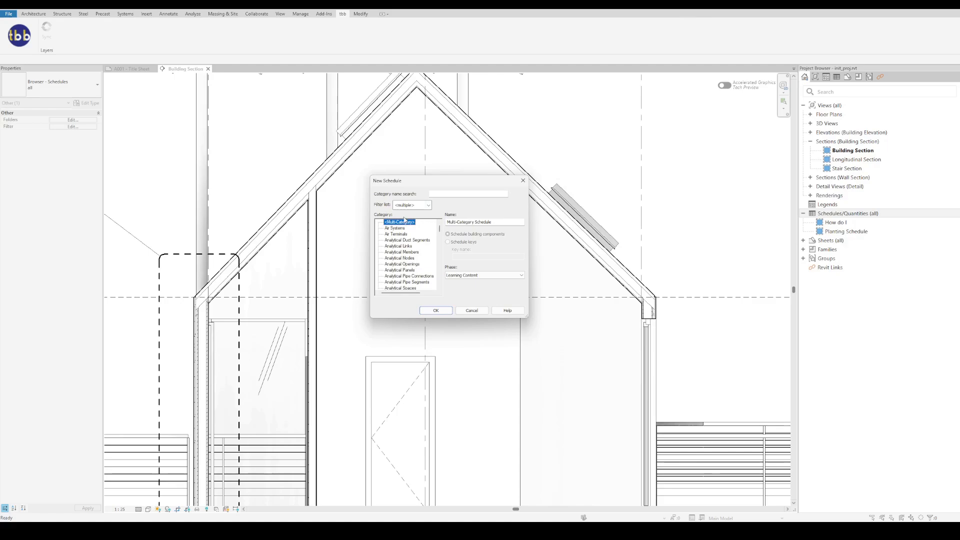
{"action": "left_click_drag", "start_coordinate": [495, 222], "coordinate": [416, 223]}
{"action": "type", "text": "Layers Schedule"}
{"action": "left_click", "coordinate": [436, 310]}
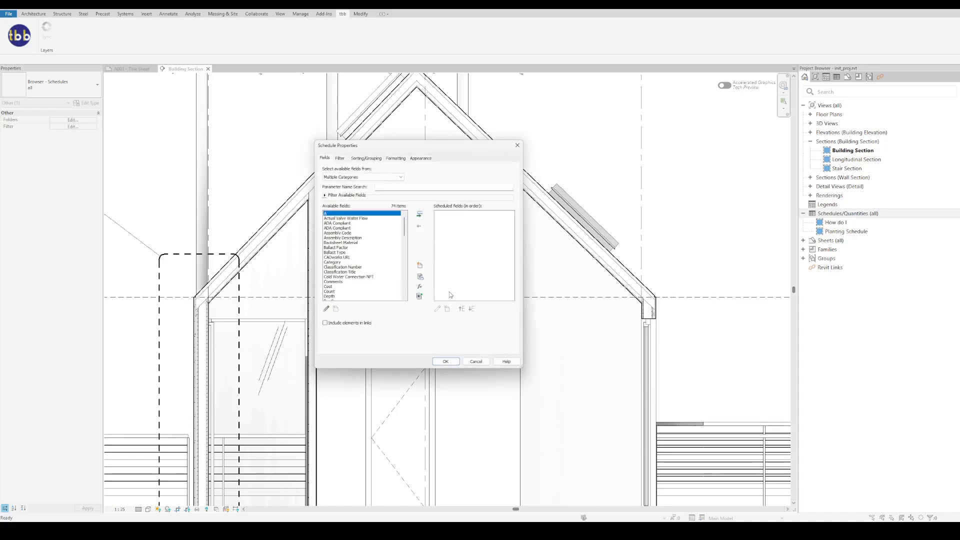
- Add the Category and Type fields to the schedule
{"action": "left_click", "coordinate": [344, 257]}
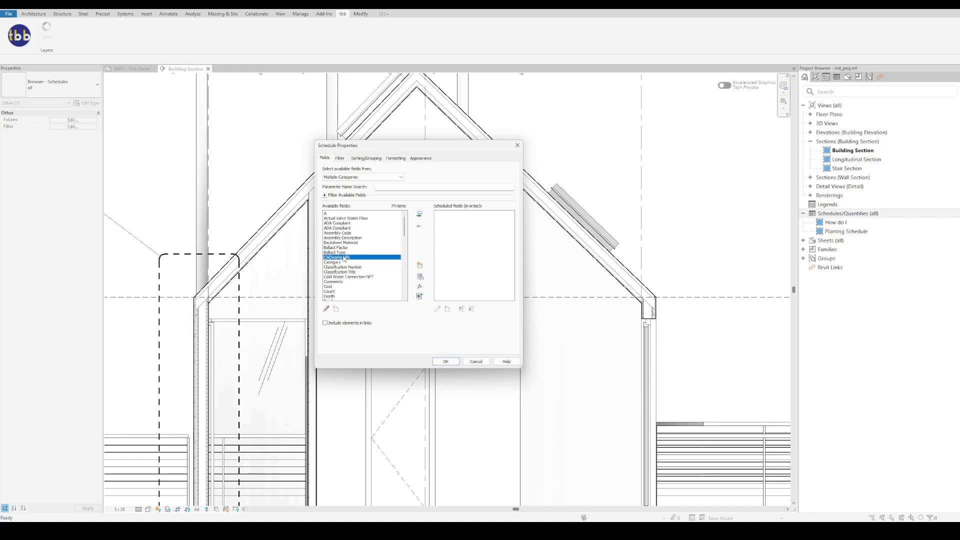
{"action": "double_click", "coordinate": [338, 262]}
{"action": "left_click_drag", "start_coordinate": [405, 224], "coordinate": [404, 231]}
{"action": "left_click", "coordinate": [345, 248]}
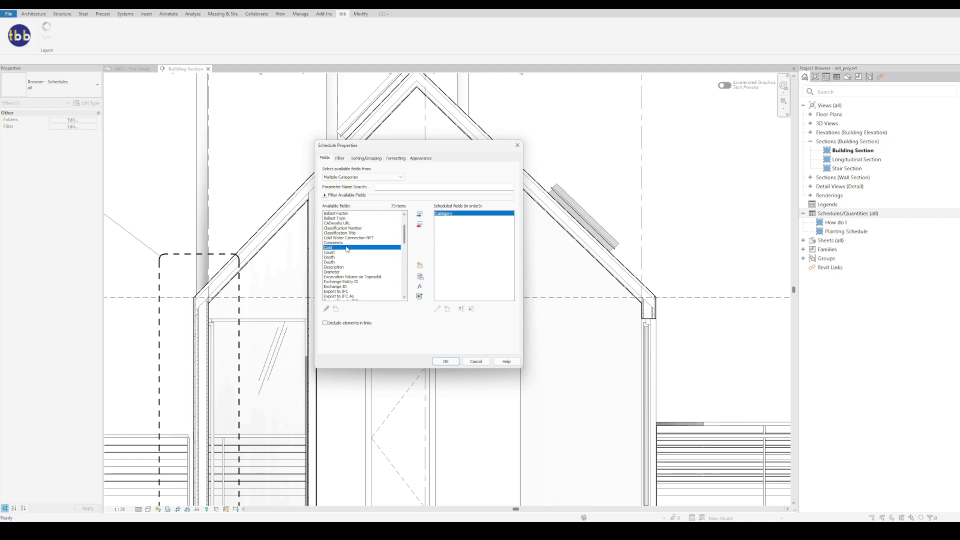
{"action": "key", "text": "t"}
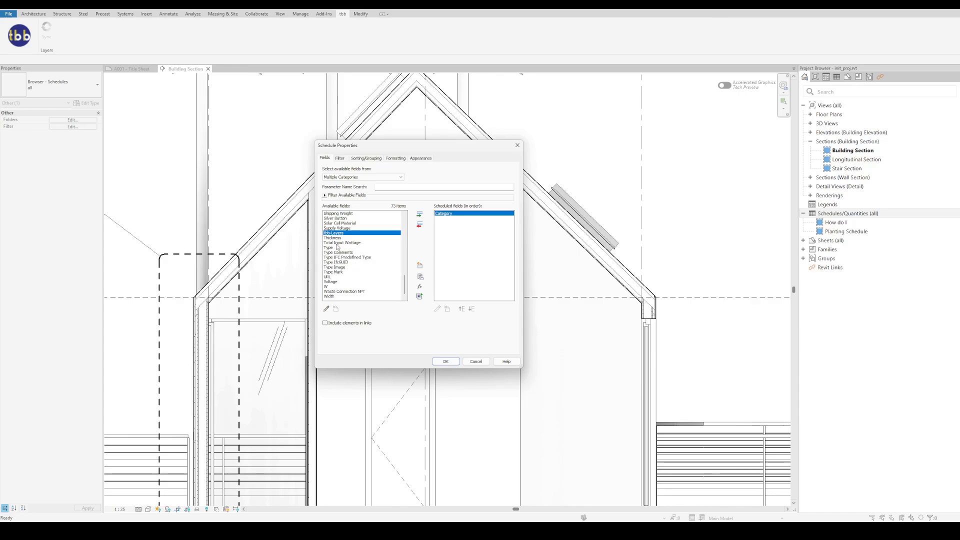
{"action": "double_click", "coordinate": [337, 249]}
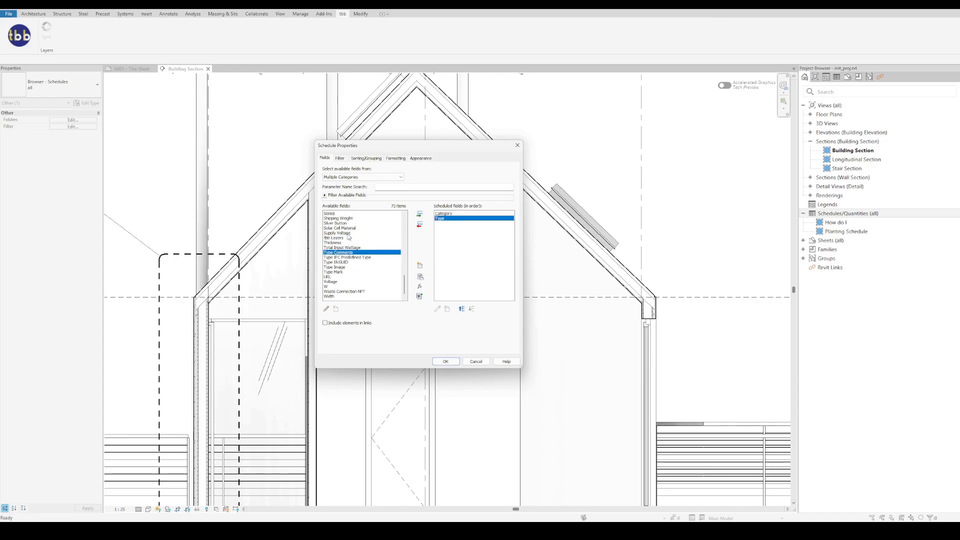
- Add the tbb-Layers and Count fields and generate the schedule
{"action": "left_click", "coordinate": [342, 239]}
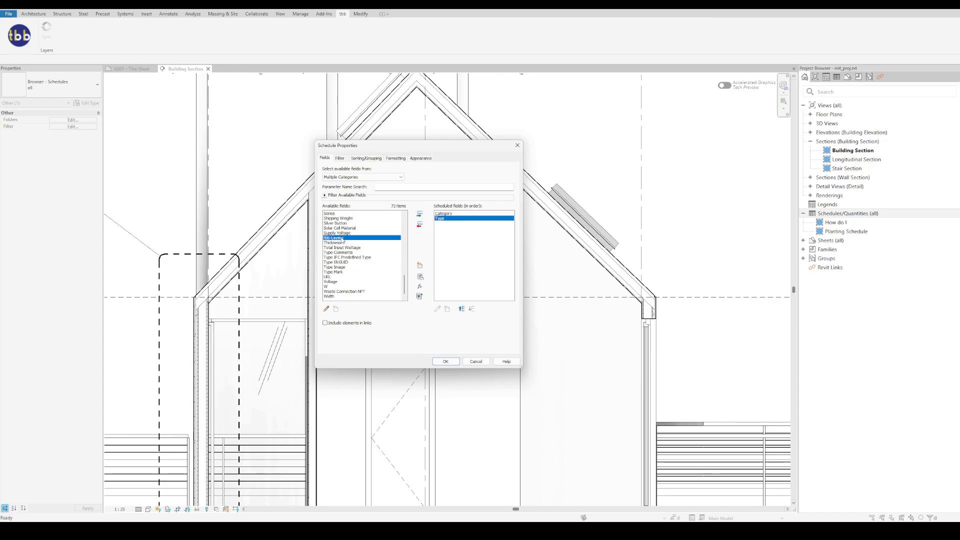
{"action": "left_click", "coordinate": [420, 215]}
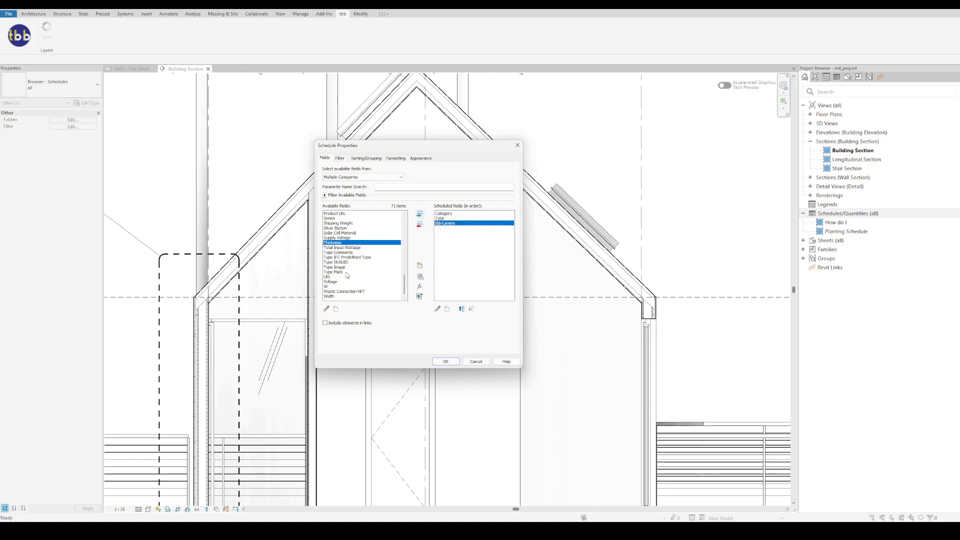
{"action": "left_click_drag", "start_coordinate": [405, 283], "coordinate": [409, 227]}
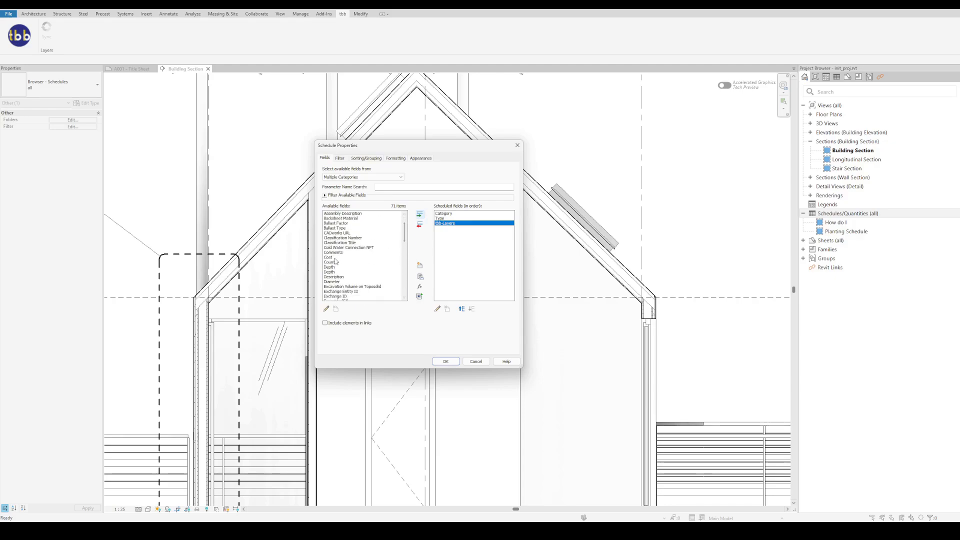
{"action": "left_click", "coordinate": [335, 262]}
{"action": "left_click", "coordinate": [420, 214]}
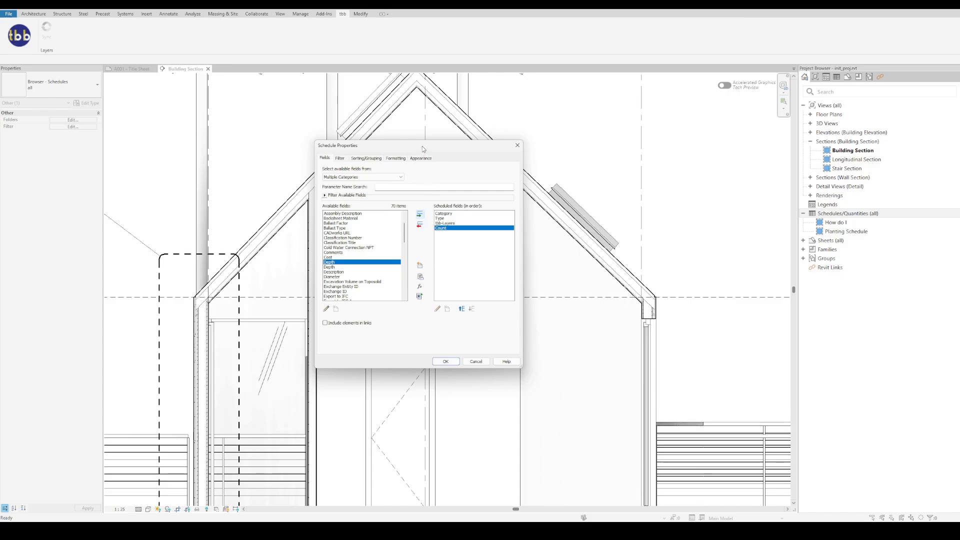
{"action": "left_click_drag", "start_coordinate": [422, 146], "coordinate": [383, 146]}
{"action": "left_click", "coordinate": [406, 360]}
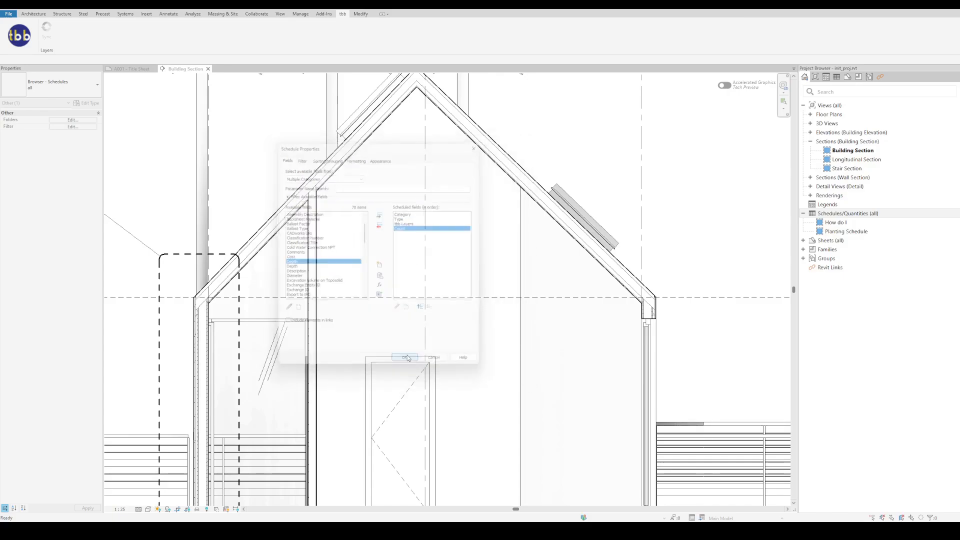
- Filter the schedule to elements whose tbb-Layers parameter has a value
{"action": "scroll", "coordinate": [122, 178], "scroll_direction": "up", "scroll_amount": 5, "text": "ctrl"}
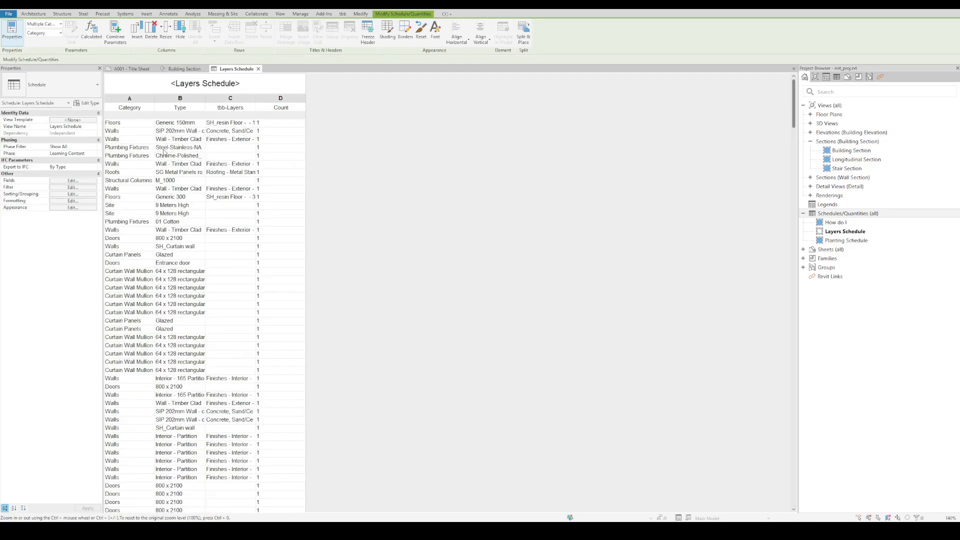
{"action": "left_click", "coordinate": [80, 188]}
{"action": "left_click_drag", "start_coordinate": [334, 150], "coordinate": [540, 144]}
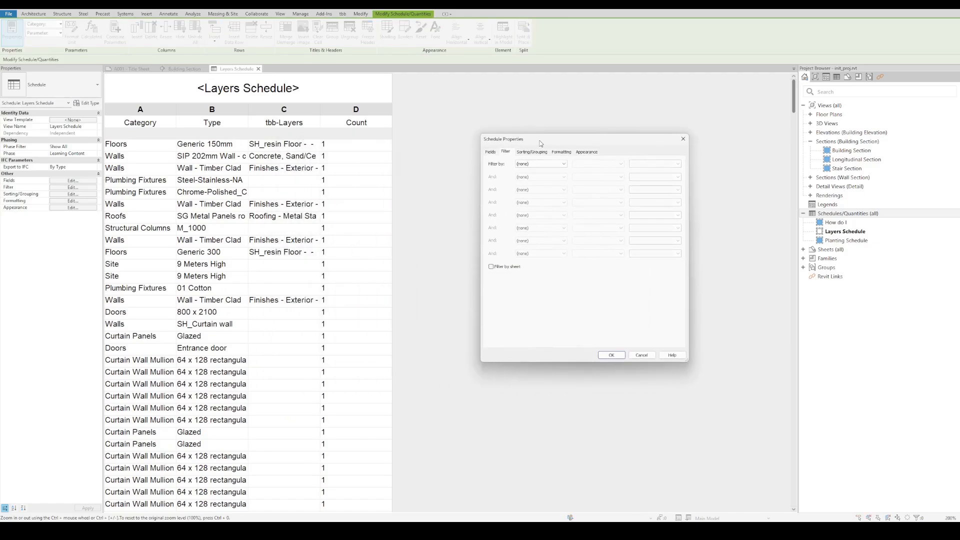
{"action": "left_click", "coordinate": [533, 165]}
{"action": "left_click", "coordinate": [526, 186]}
{"action": "left_click", "coordinate": [609, 165]}
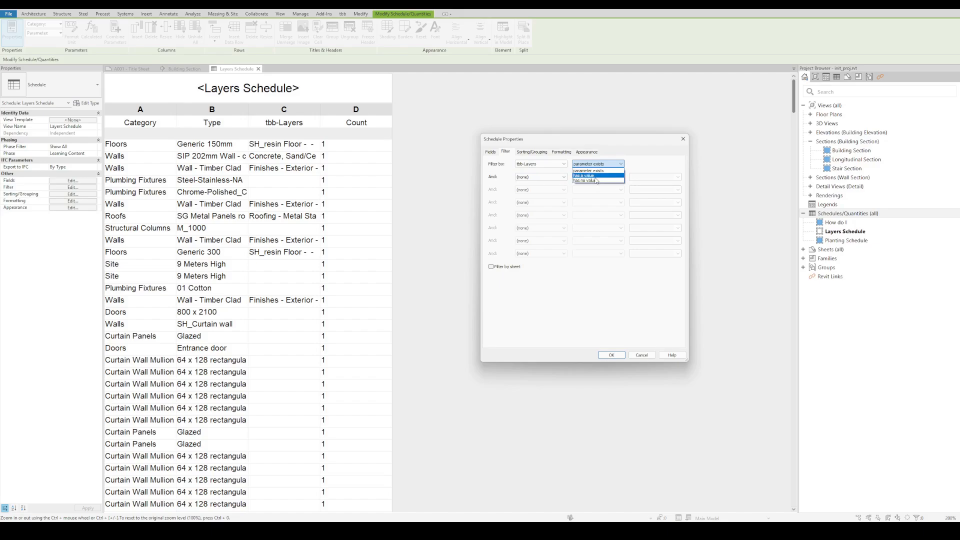
{"action": "left_click", "coordinate": [586, 175]}
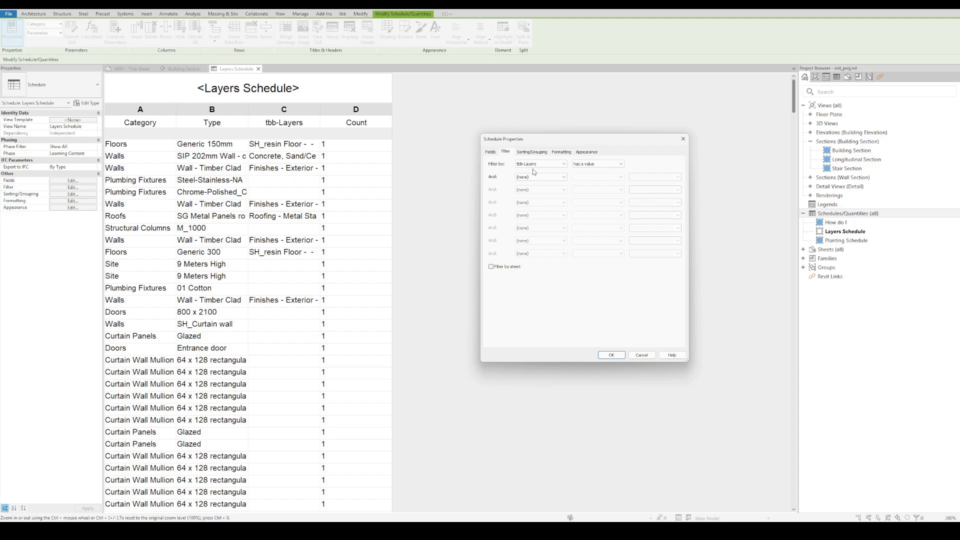
{"action": "left_click", "coordinate": [614, 357]}
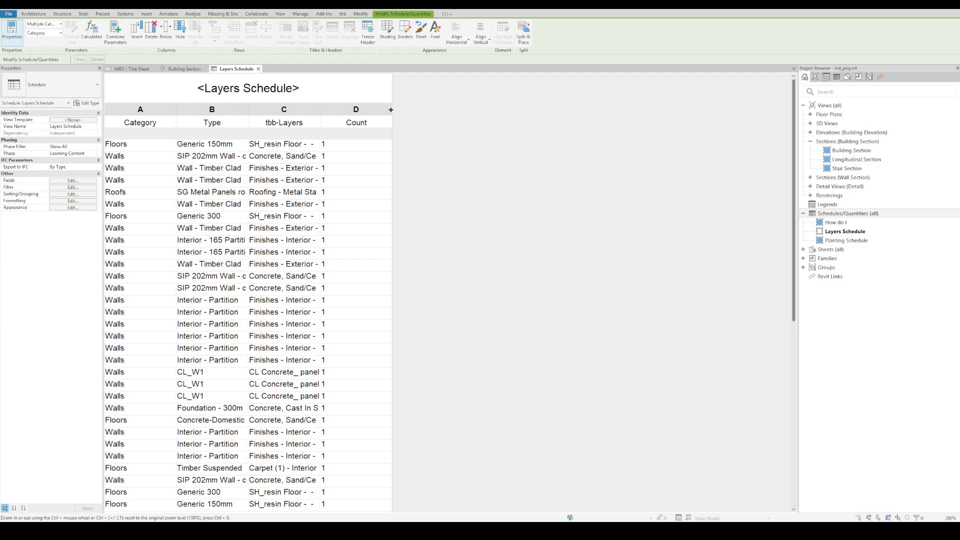
- Widen the Count and tbb-Layers columns of the schedule
{"action": "left_click_drag", "start_coordinate": [391, 110], "coordinate": [455, 110]}
{"action": "left_click_drag", "start_coordinate": [320, 106], "coordinate": [351, 107]}
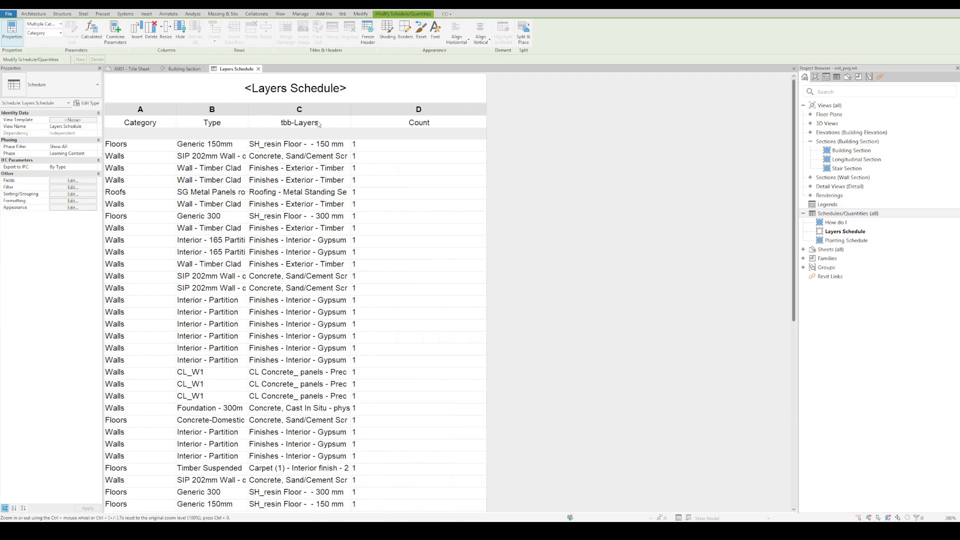
- Sort the schedule by Category in ascending order, with a header and a blank line for each group
{"action": "left_click", "coordinate": [69, 195]}
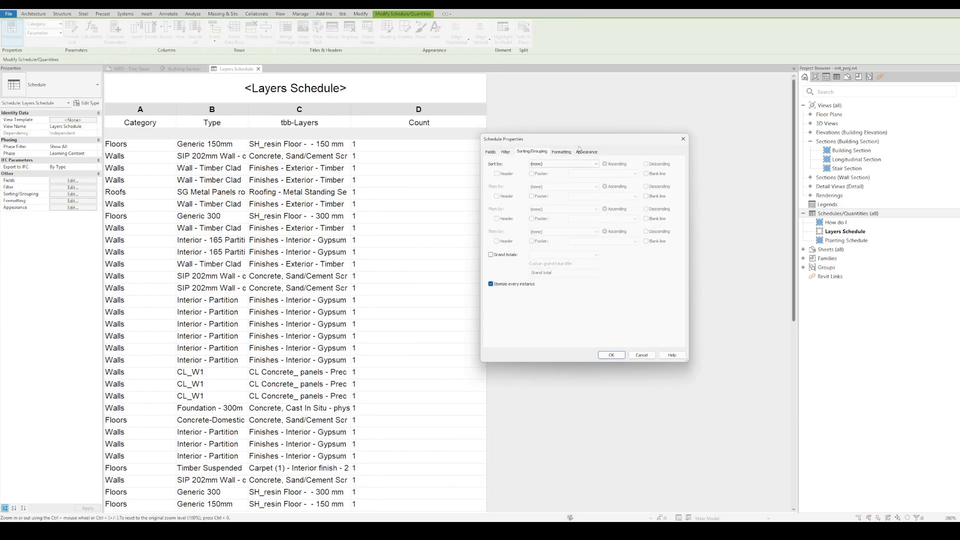
{"action": "left_click", "coordinate": [612, 162]}
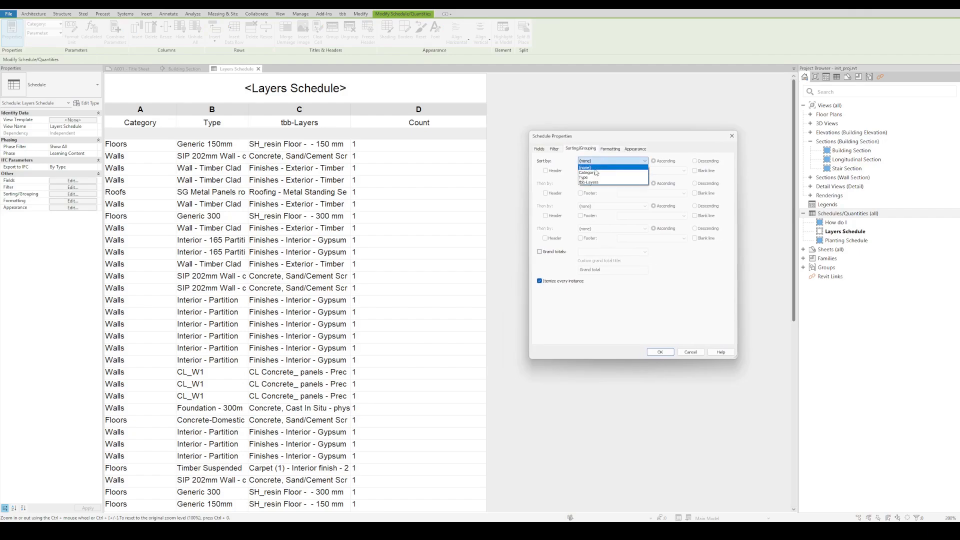
{"action": "left_click", "coordinate": [597, 174]}
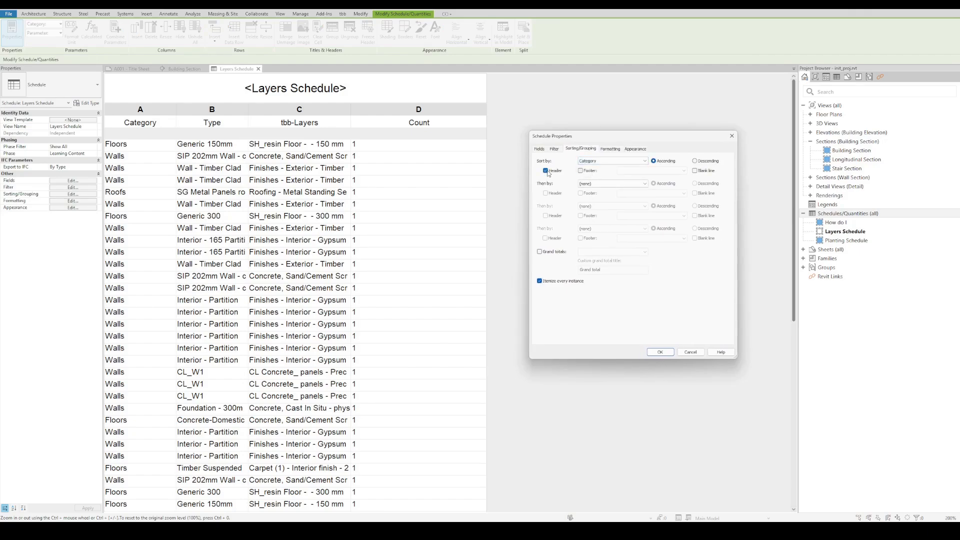
{"action": "left_click", "coordinate": [695, 171]}
- Add Type as the second sorting field and turn off itemizing every instance
{"action": "left_click", "coordinate": [595, 184]}
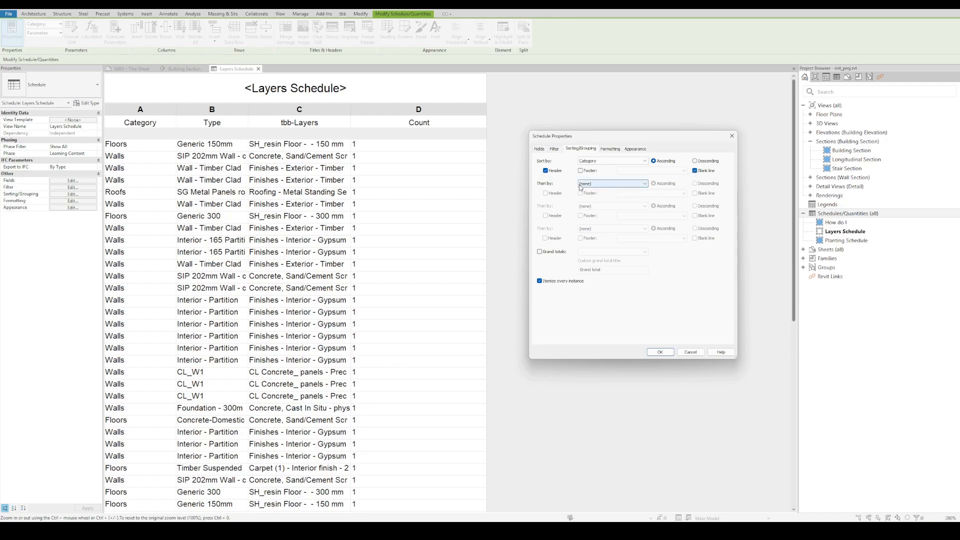
{"action": "left_click", "coordinate": [596, 200]}
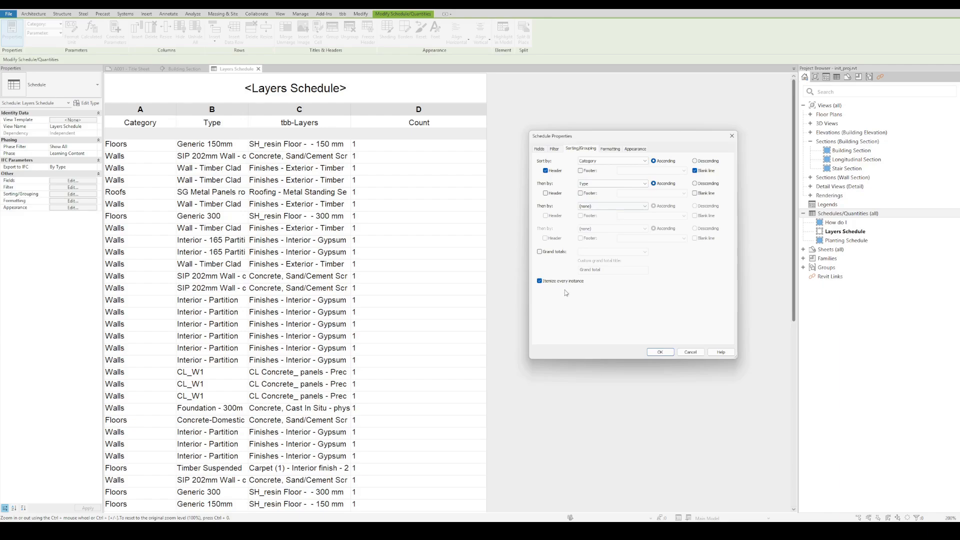
{"action": "left_click", "coordinate": [540, 281]}
{"action": "left_click", "coordinate": [659, 352]}
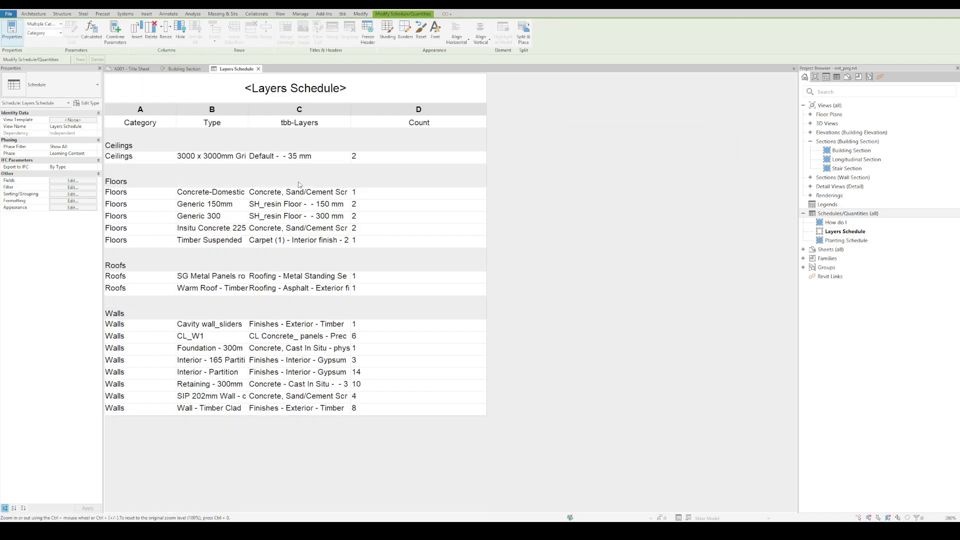
- Widen the tbb-Layers column and hide the Category field in the schedule
{"action": "left_click_drag", "start_coordinate": [351, 107], "coordinate": [394, 107]}
{"action": "left_click", "coordinate": [269, 195]}
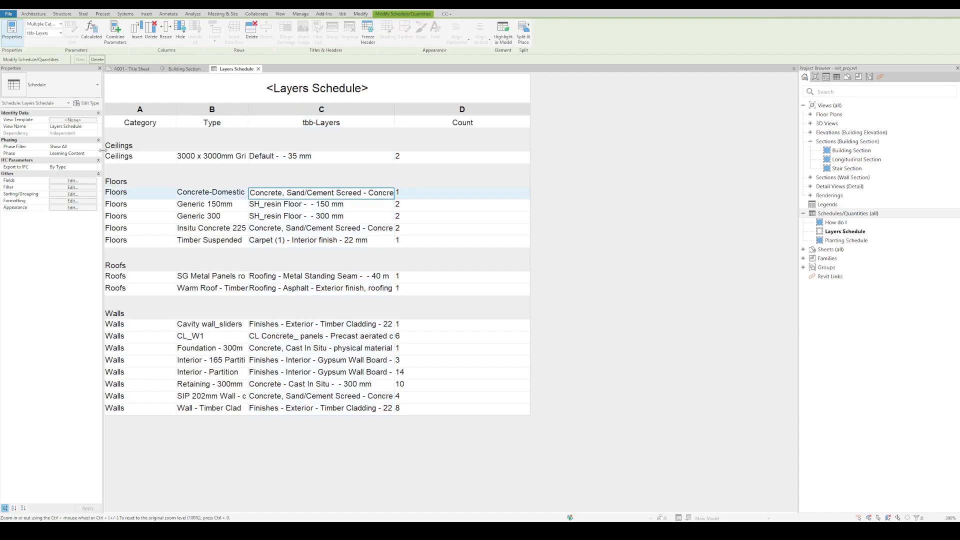
{"action": "left_click", "coordinate": [71, 202]}
{"action": "left_click", "coordinate": [553, 179]}
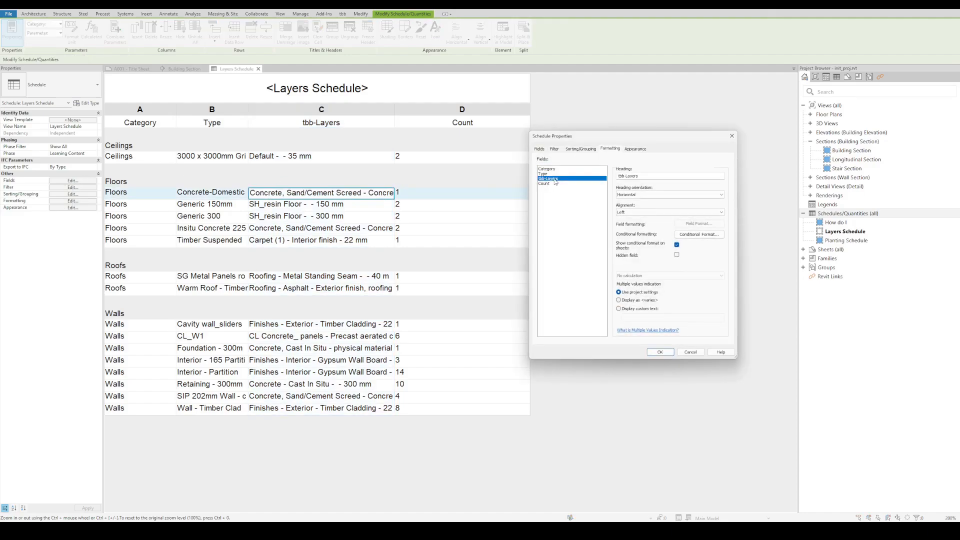
{"action": "left_click", "coordinate": [547, 169]}
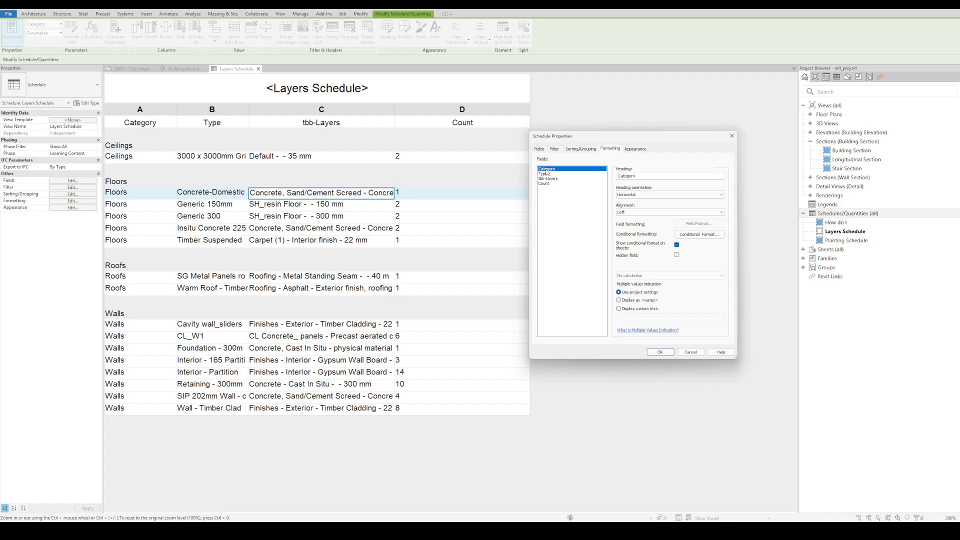
{"action": "left_click", "coordinate": [676, 255]}
{"action": "left_click", "coordinate": [660, 352]}
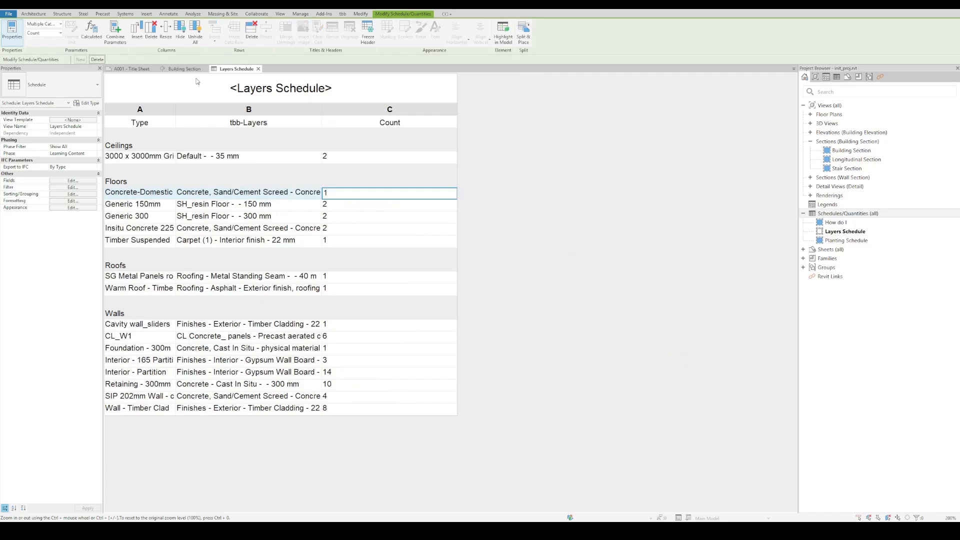
- Close the Building Section view and place the Layers Schedule on the A001 title sheet, in the empty area left of the sheet border
{"action": "left_click", "coordinate": [205, 69]}
{"action": "left_click", "coordinate": [131, 69]}
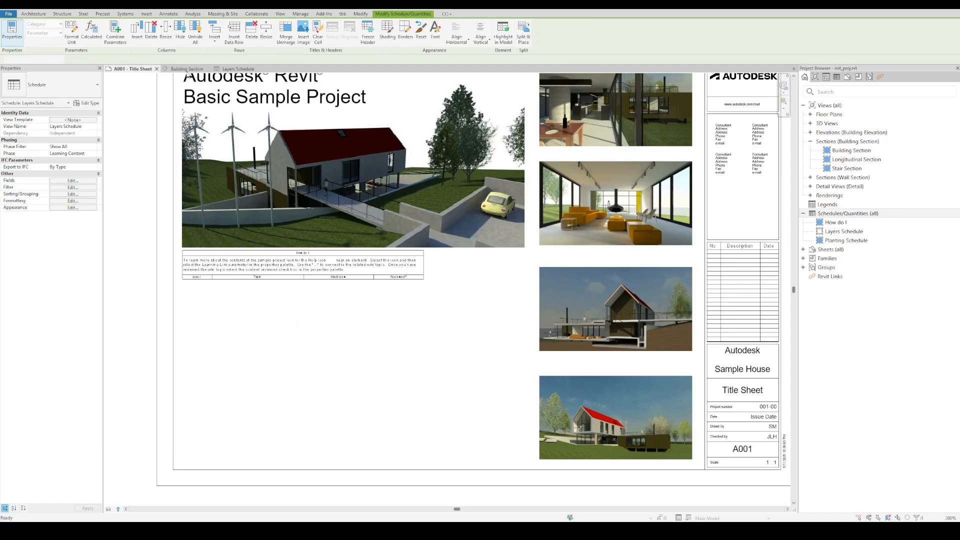
{"action": "middle_click_drag", "start_coordinate": [189, 283], "coordinate": [333, 273]}
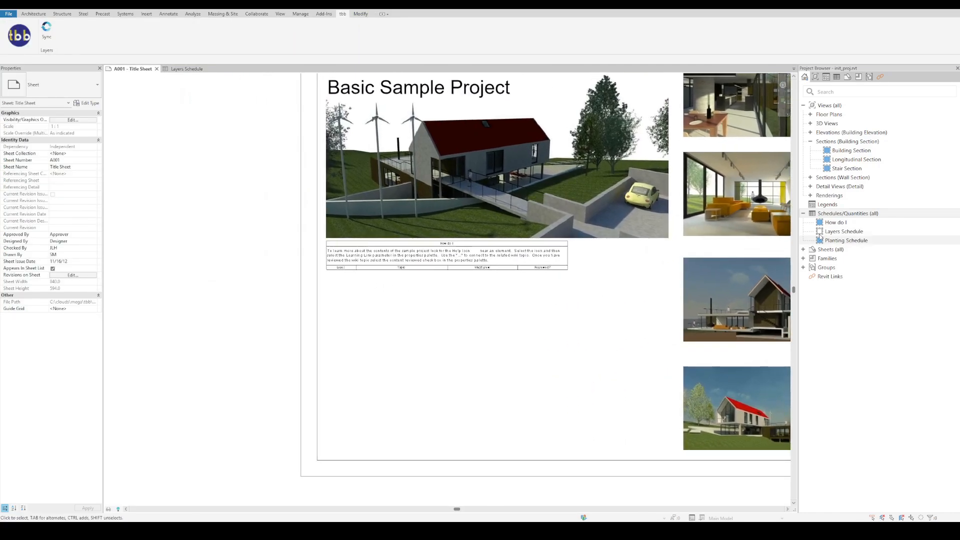
{"action": "left_click_drag", "start_coordinate": [856, 236], "coordinate": [225, 320]}
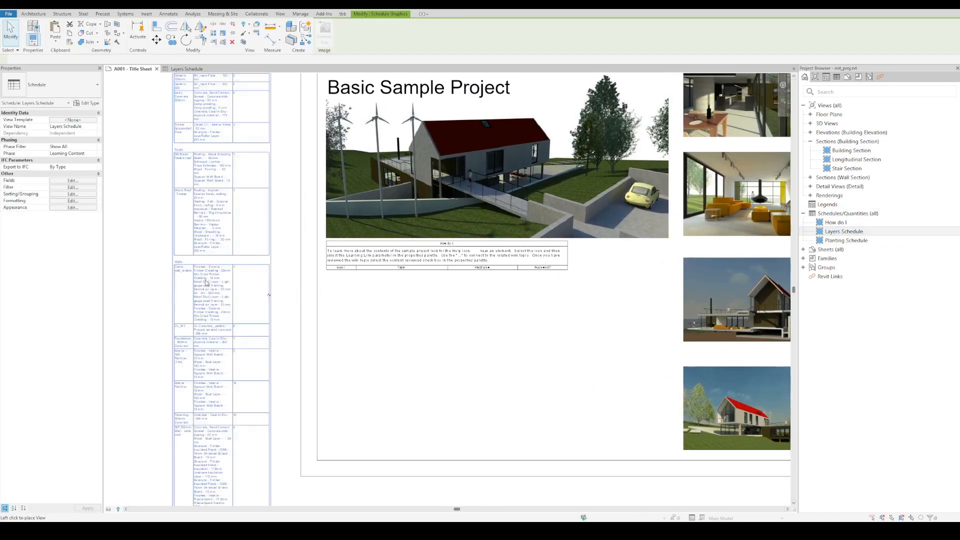
{"action": "left_click", "coordinate": [210, 415]}
- Widen the tbb-Layers column of the placed schedule so each layer fits on one line, and move the schedule further from the sheet border
{"action": "middle_click_drag", "start_coordinate": [270, 168], "coordinate": [306, 234]}
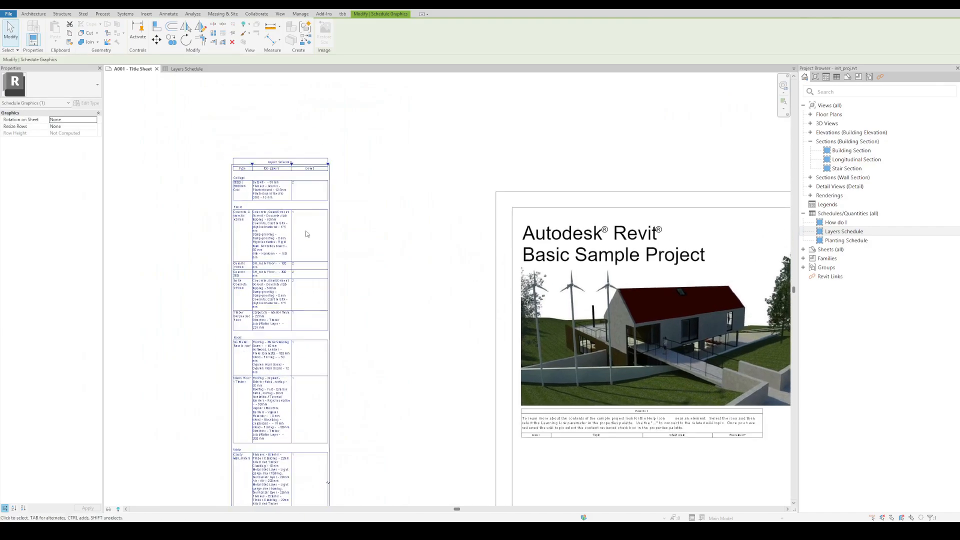
{"action": "scroll", "coordinate": [308, 178], "scroll_direction": "up", "scroll_amount": 2}
{"action": "left_click_drag", "start_coordinate": [281, 158], "coordinate": [421, 159]}
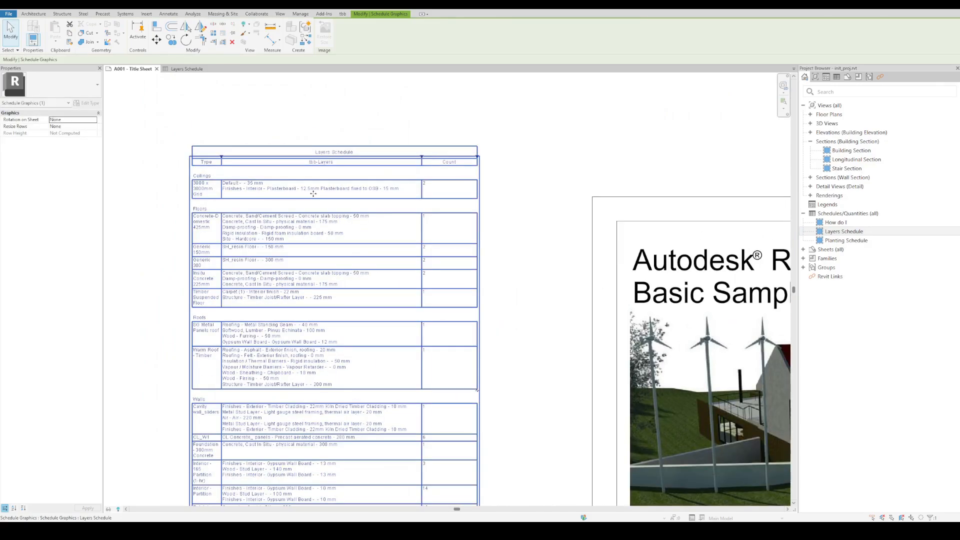
{"action": "left_click_drag", "start_coordinate": [315, 192], "coordinate": [237, 208]}
{"action": "left_click_drag", "start_coordinate": [344, 173], "coordinate": [365, 173]}
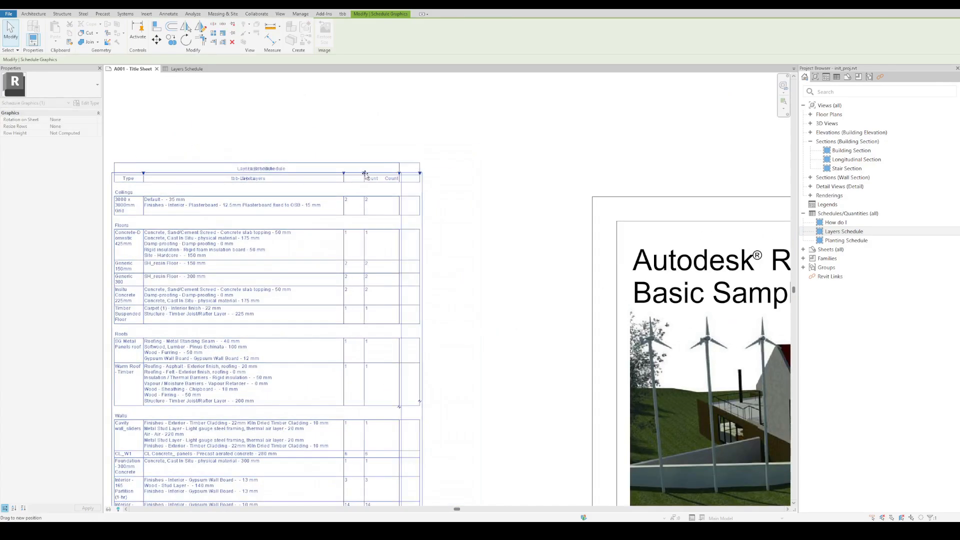
{"action": "middle_click_drag", "start_coordinate": [216, 190], "coordinate": [222, 188]}
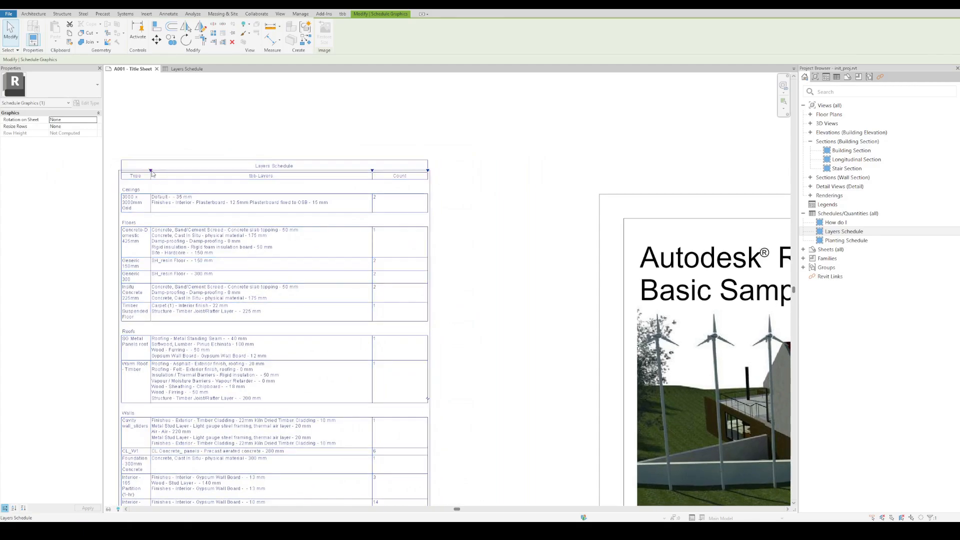
- Widen the Type and Count columns of the placed schedule, fitting each type name on one line, and deselect it
{"action": "left_click_drag", "start_coordinate": [151, 170], "coordinate": [225, 171]}
{"action": "scroll", "coordinate": [497, 186], "scroll_direction": "up", "scroll_amount": 1}
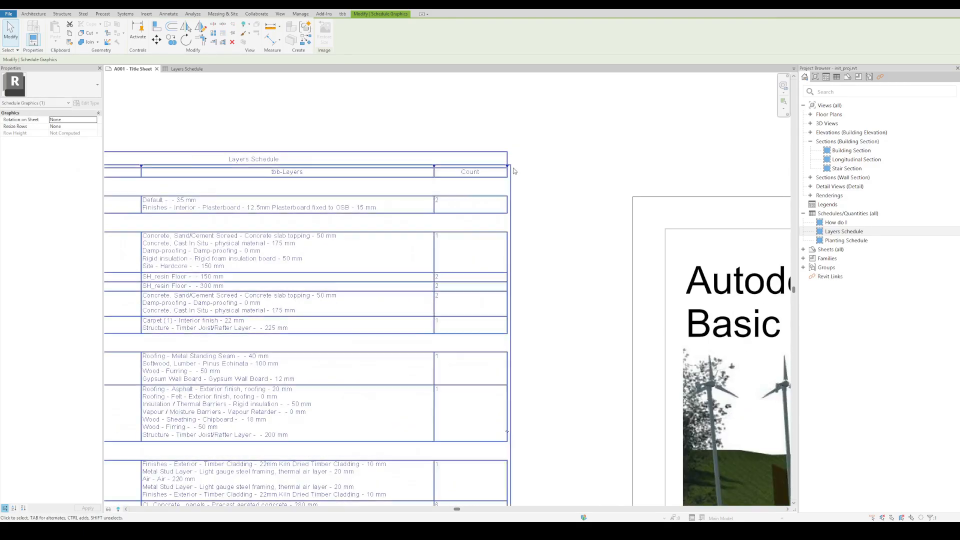
{"action": "left_click_drag", "start_coordinate": [509, 166], "coordinate": [523, 166]}
{"action": "middle_click_drag", "start_coordinate": [369, 248], "coordinate": [516, 236]}
{"action": "left_click", "coordinate": [354, 121]}
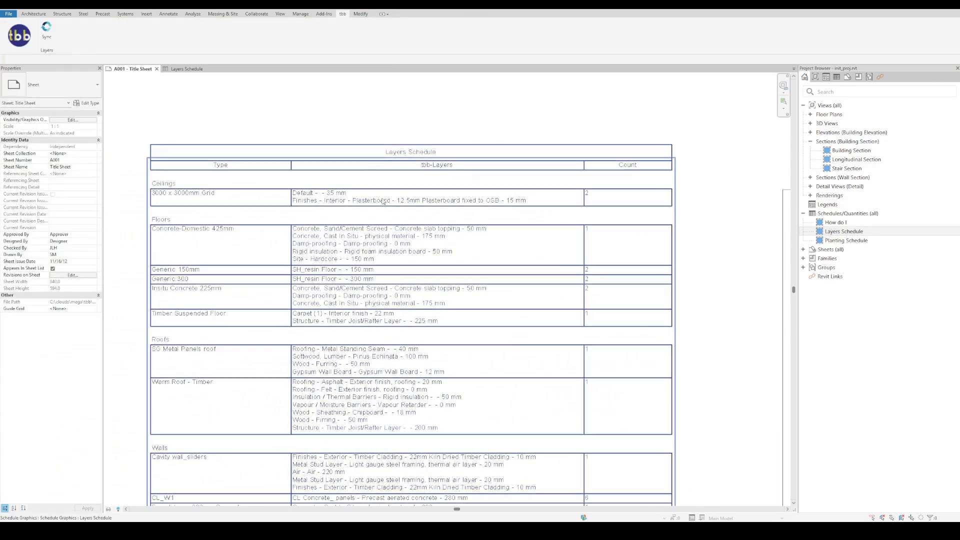
- Examine the layer build-ups listed for the ceiling, floor, roof and wall types in the placed Layers Schedule
{"action": "middle_click_drag", "start_coordinate": [371, 210], "coordinate": [409, 178]}
{"action": "scroll", "coordinate": [340, 170], "scroll_direction": "up", "scroll_amount": 1}
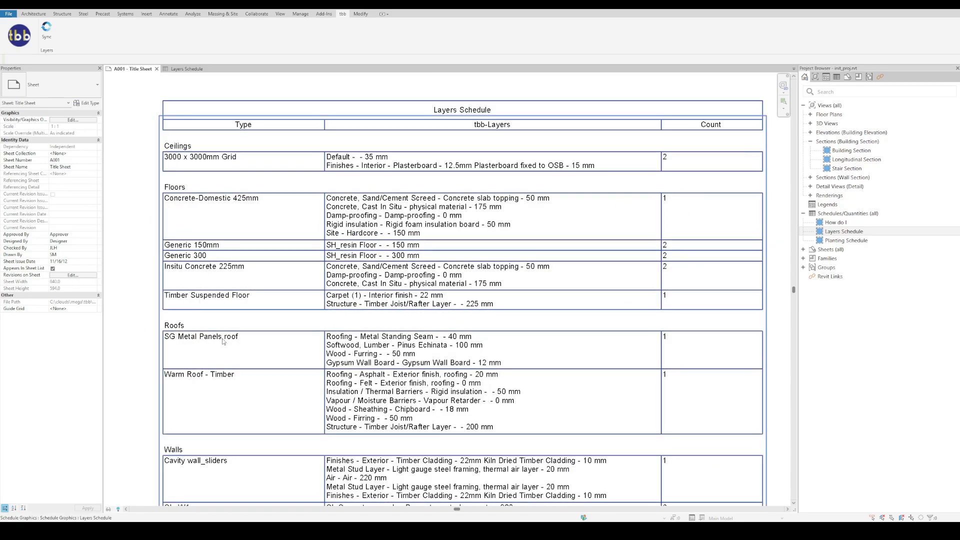
{"action": "scroll", "coordinate": [272, 307], "scroll_direction": "down", "scroll_amount": 1}
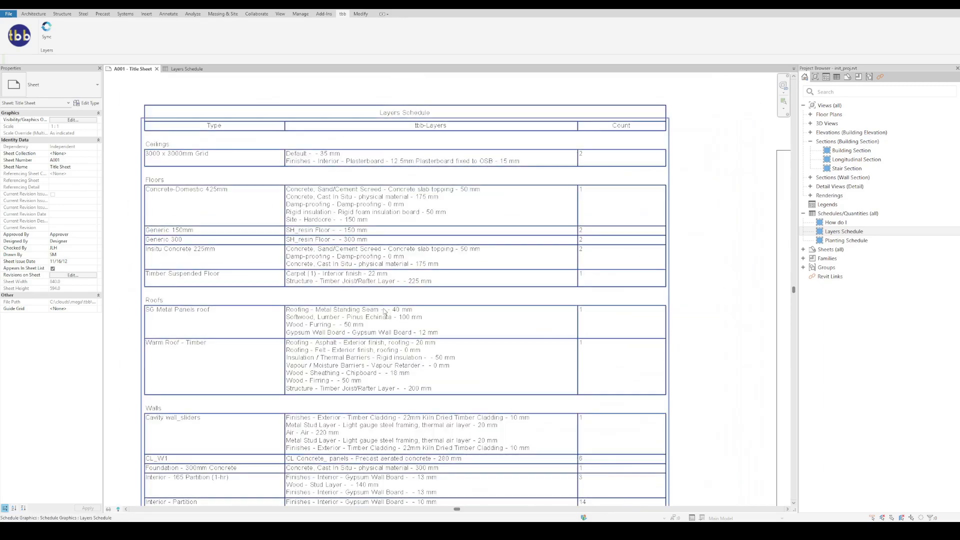
{"action": "scroll", "coordinate": [303, 315], "scroll_direction": "up", "scroll_amount": 1}
{"action": "middle_click_drag", "start_coordinate": [421, 319], "coordinate": [402, 247]}
{"action": "middle_click_drag", "start_coordinate": [331, 265], "coordinate": [378, 252]}
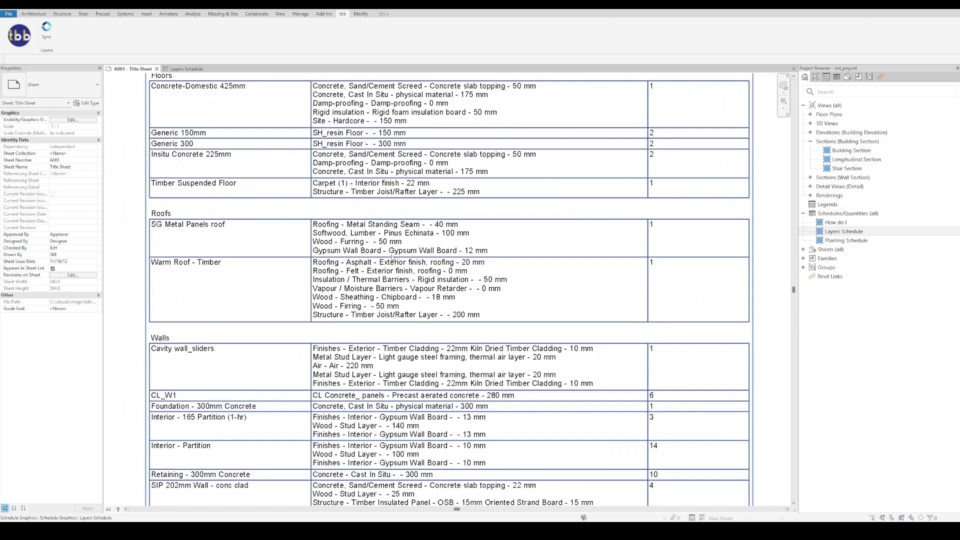
{"action": "scroll", "coordinate": [341, 256], "scroll_direction": "down", "scroll_amount": 5}
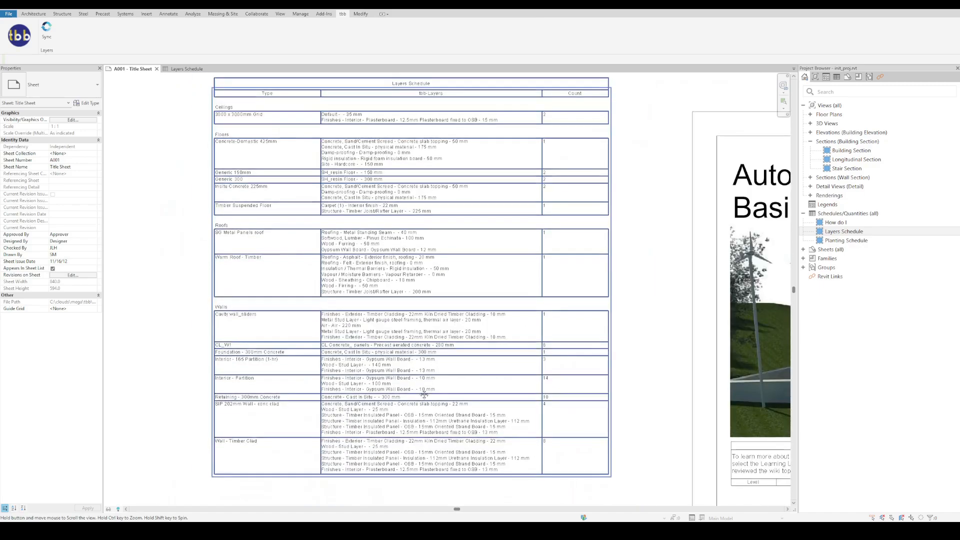
{"action": "middle_click_drag", "start_coordinate": [392, 235], "coordinate": [403, 304]}
{"action": "scroll", "coordinate": [398, 253], "scroll_direction": "up", "scroll_amount": 1}
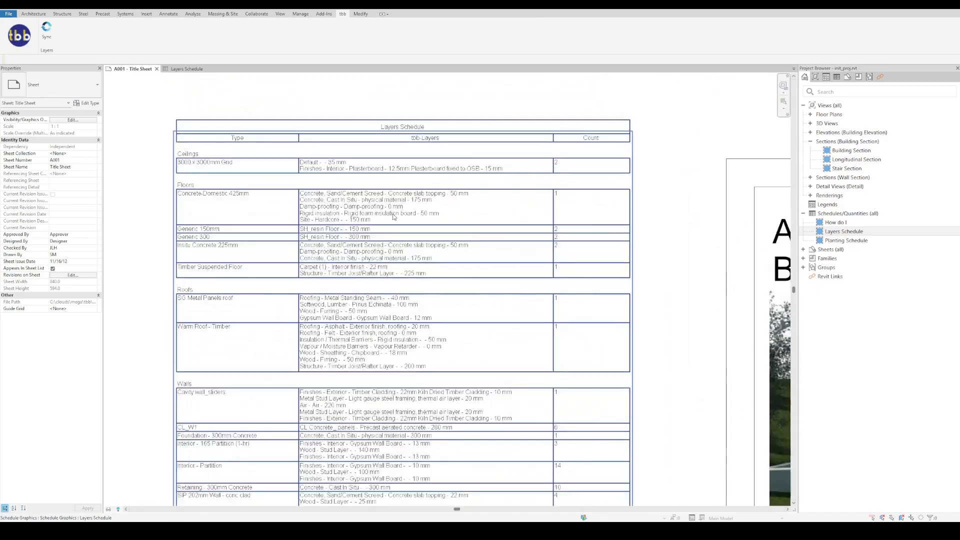
{"action": "middle_click_drag", "start_coordinate": [398, 246], "coordinate": [391, 218]}
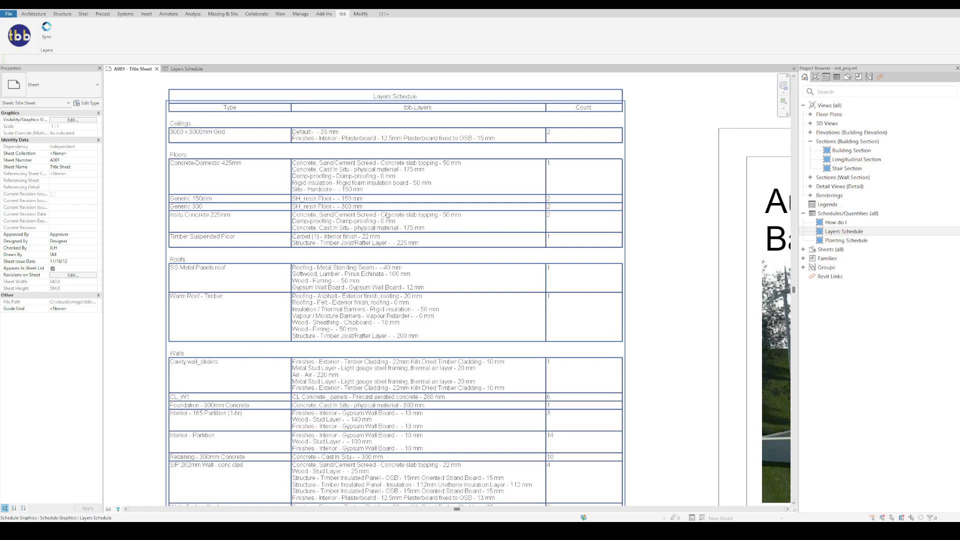
{"action": "scroll", "coordinate": [387, 215], "scroll_direction": "up", "scroll_amount": 3}
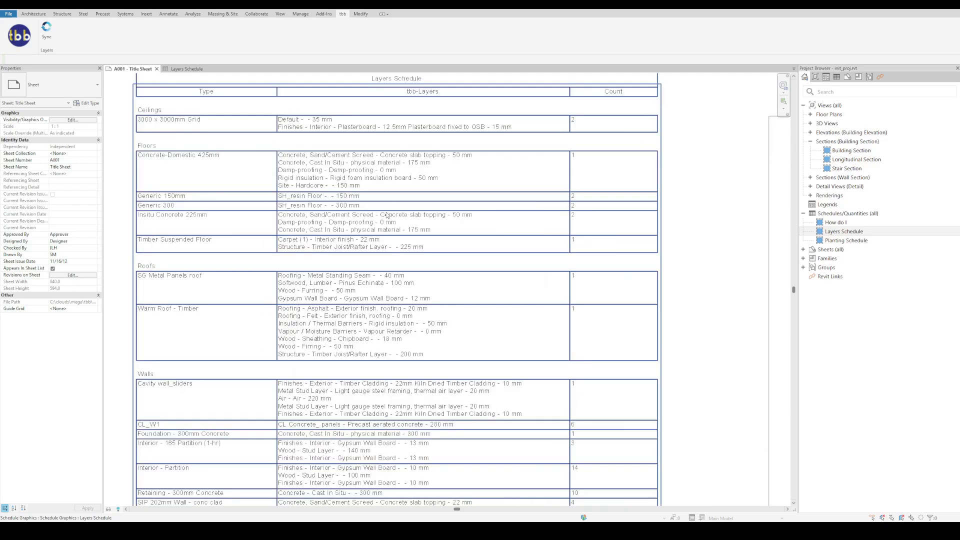